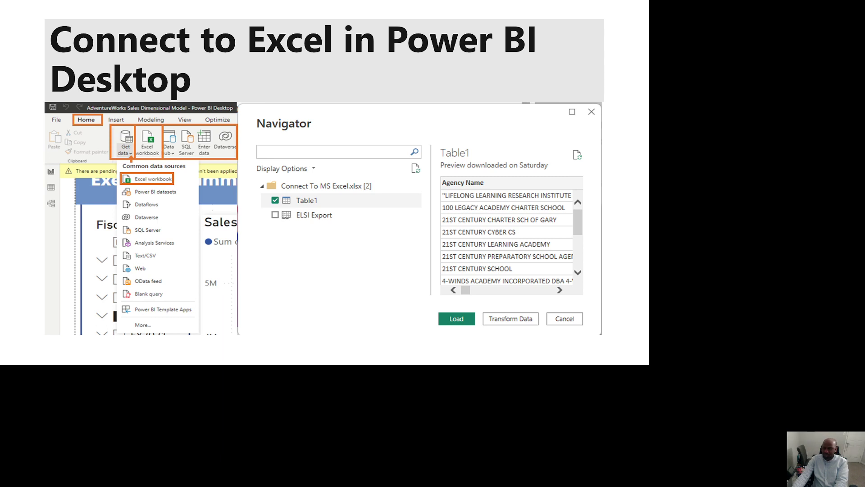
pyautogui.press('Right')
pyautogui.press('Right')
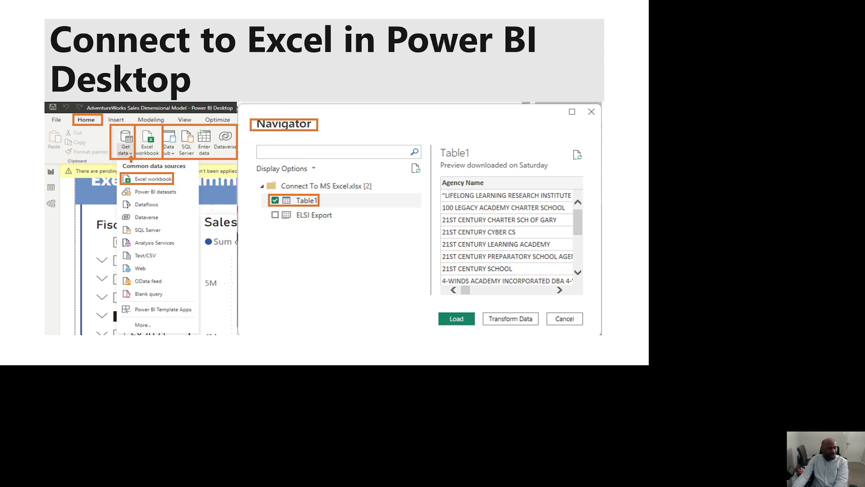
pyautogui.press('Right')
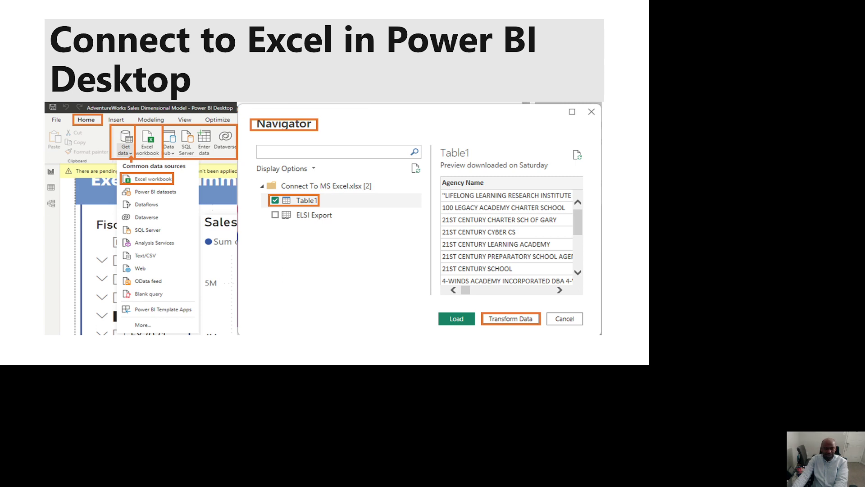
pyautogui.press('Right')
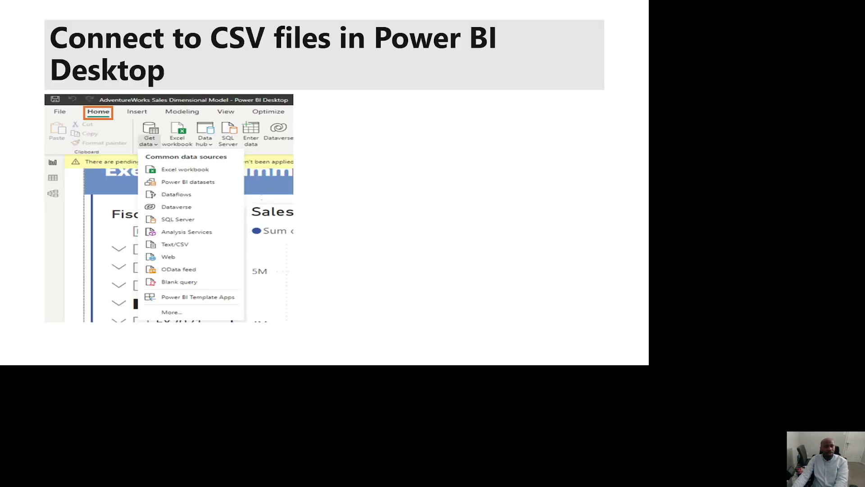
pyautogui.press('Left')
pyautogui.press('Left')
pyautogui.press('Left')
pyautogui.press('Left')
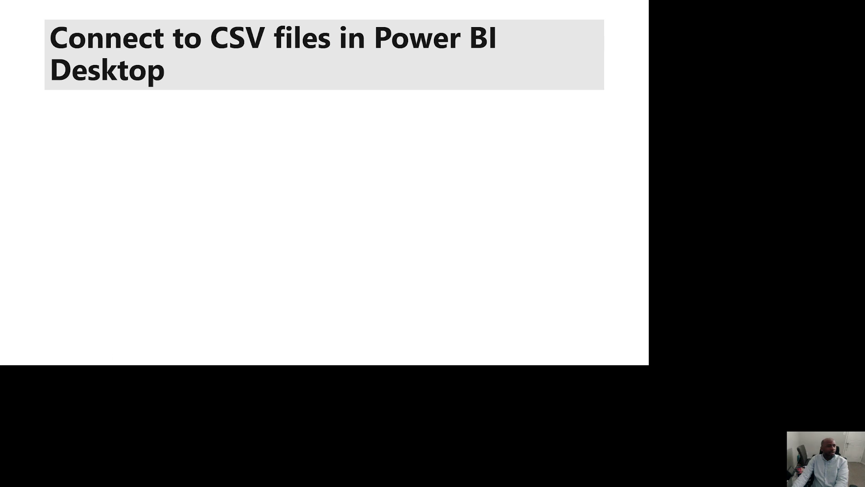
pyautogui.press('Left')
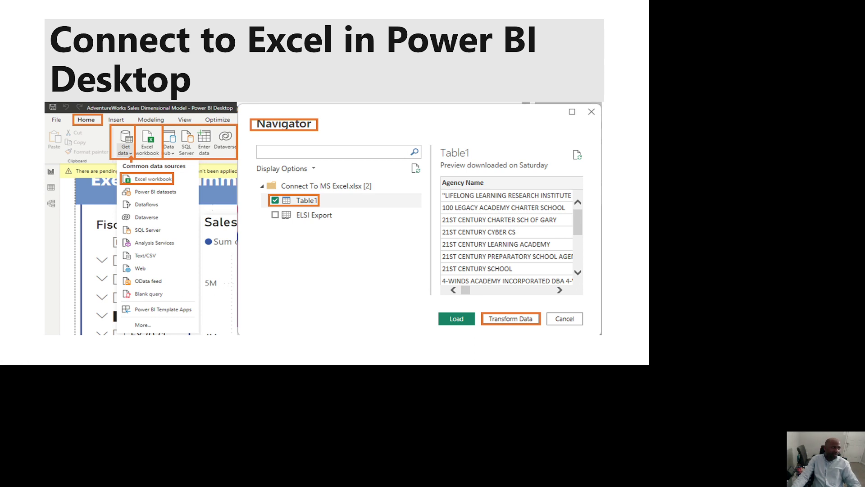
# - Switch to Power BI Desktop and look through the common data sources available for importing data, including Excel workbook
pyautogui.hotkey('alt', 'Tab')
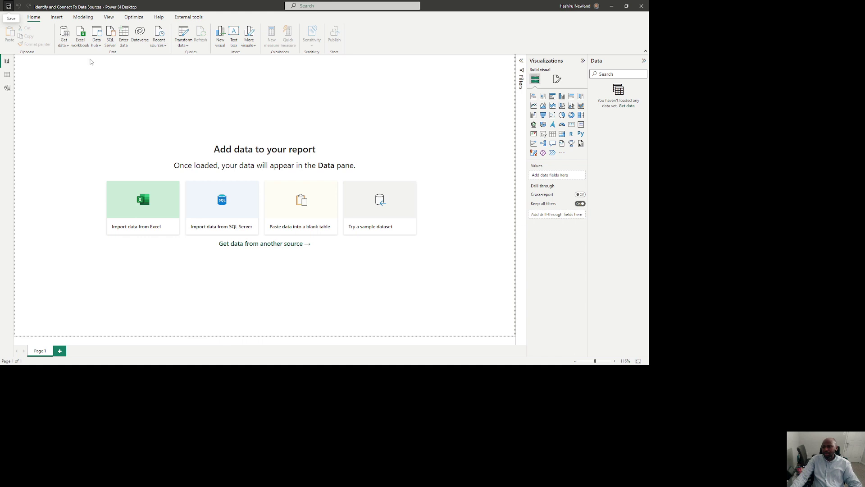
pyautogui.click(67, 45)
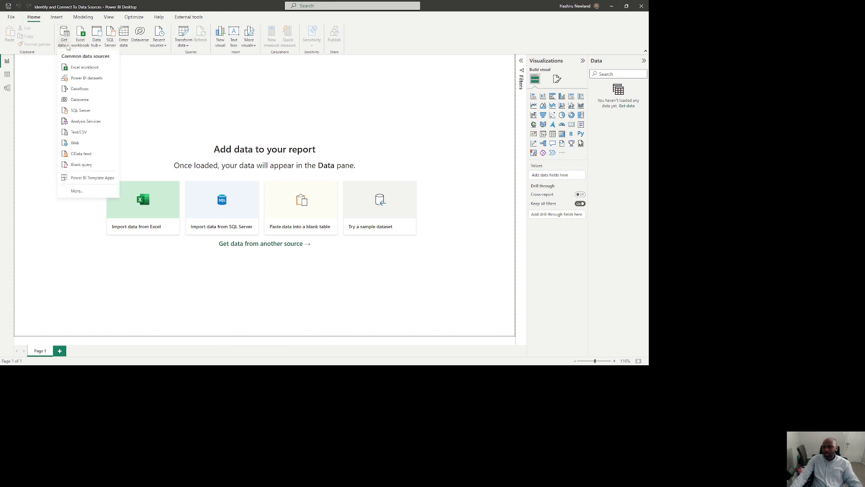
pyautogui.click(79, 68)
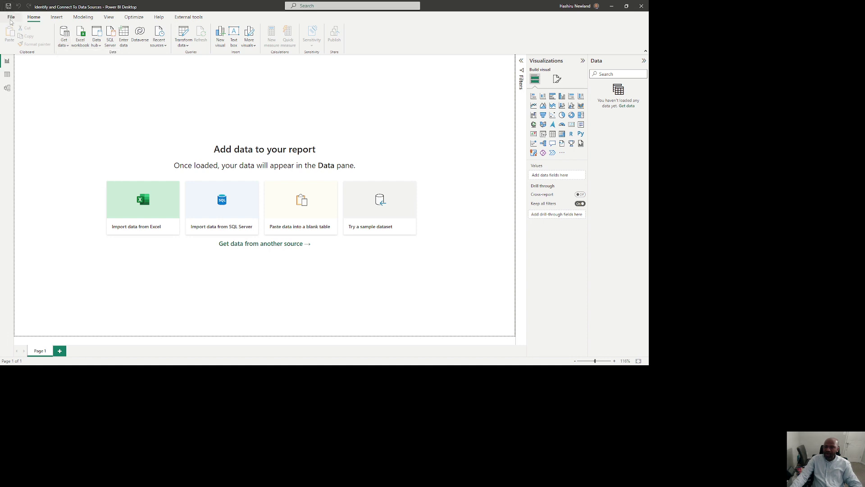
pyautogui.click(11, 17)
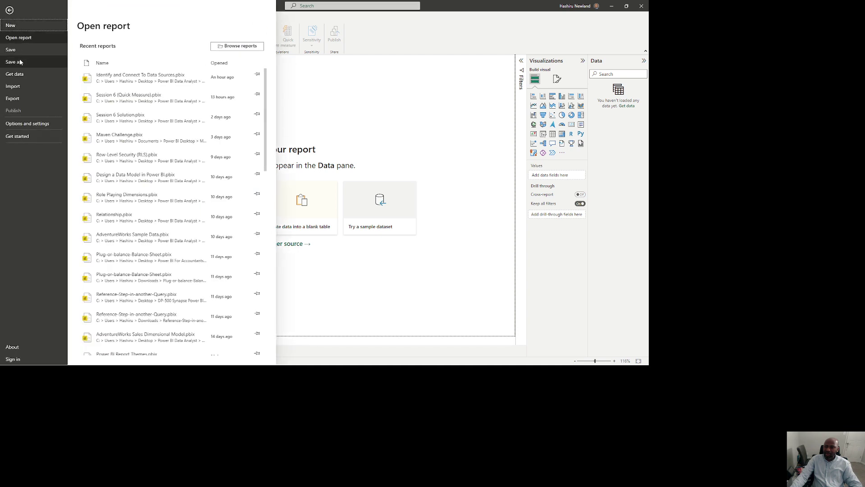
pyautogui.click(20, 75)
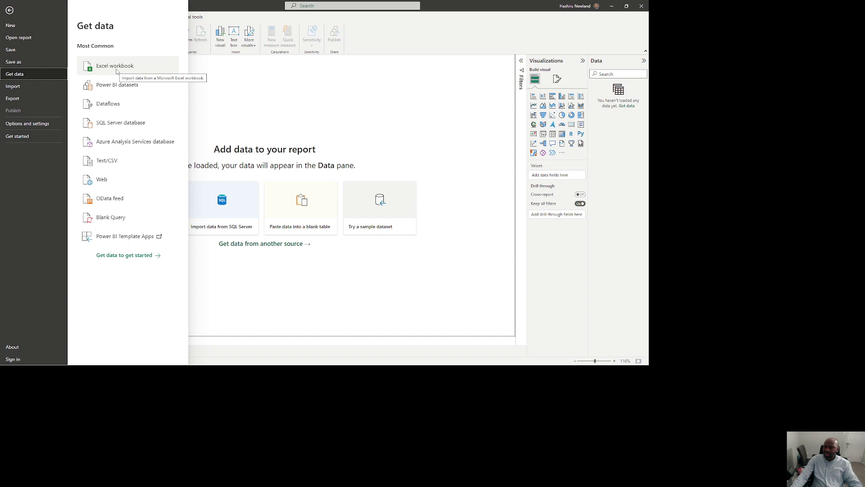
pyautogui.click(243, 89)
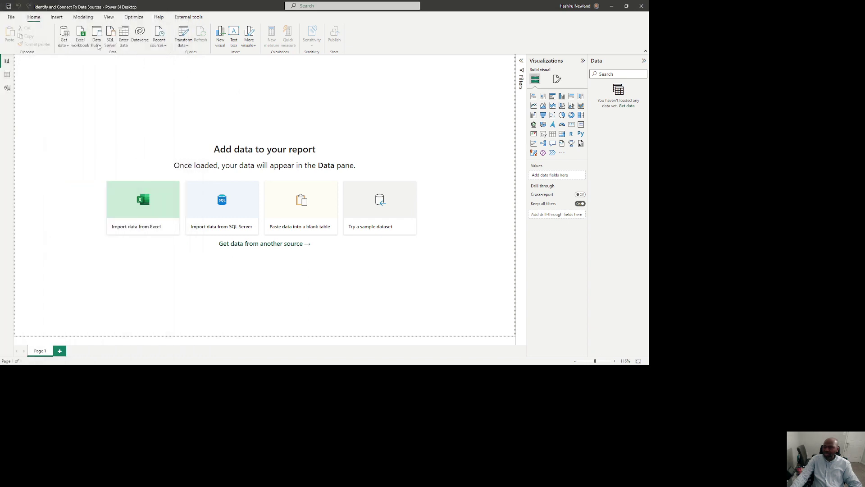
# - Connect to the Excel workbook AdventureWorks Sales.xlsx from the Session 1 Data folder
pyautogui.click(81, 41)
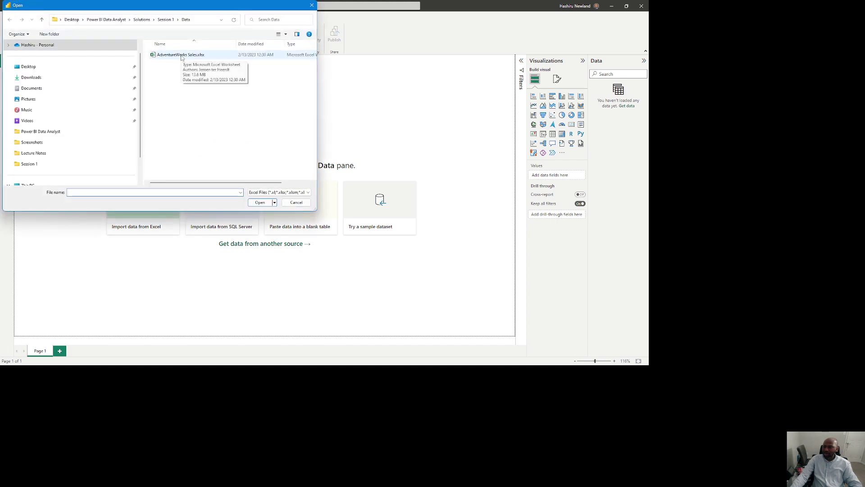
pyautogui.moveTo(54, 10); pyautogui.dragTo(180, 62)
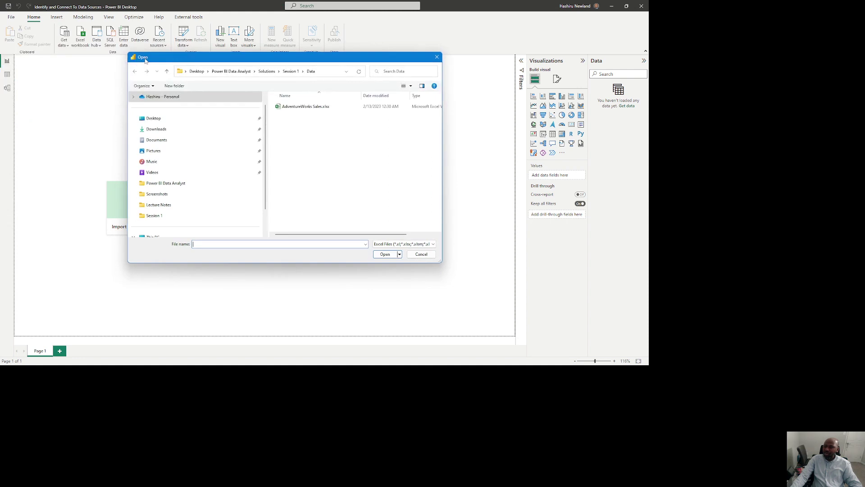
pyautogui.click(299, 107)
pyautogui.click(385, 255)
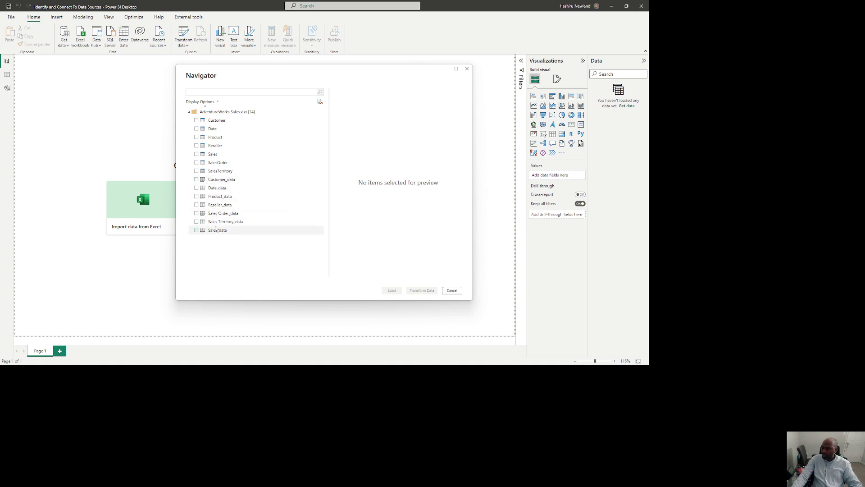
# - Select the Customer table, preview its columns, and open it for transformation in Power Query Editor
pyautogui.click(196, 120)
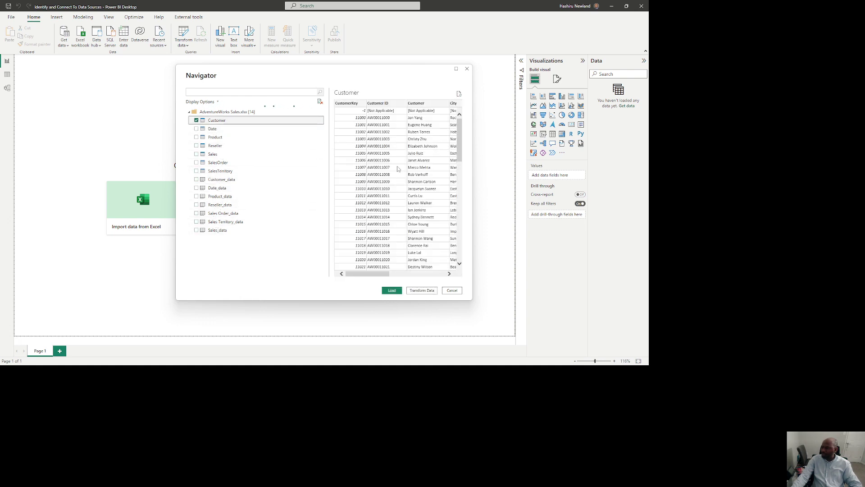
pyautogui.moveTo(376, 274)
pyautogui.mouseDown()
pyautogui.moveTo(438, 276)
pyautogui.moveTo(371, 277)
pyautogui.mouseUp()
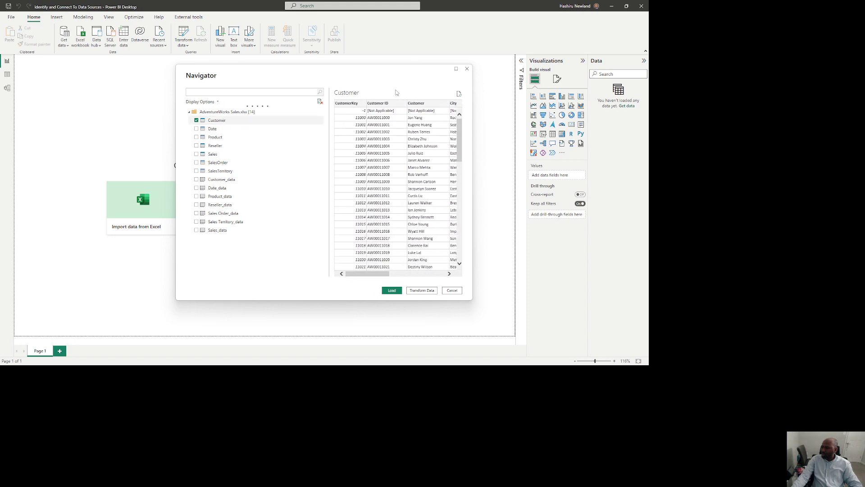
pyautogui.moveTo(365, 277); pyautogui.dragTo(429, 275)
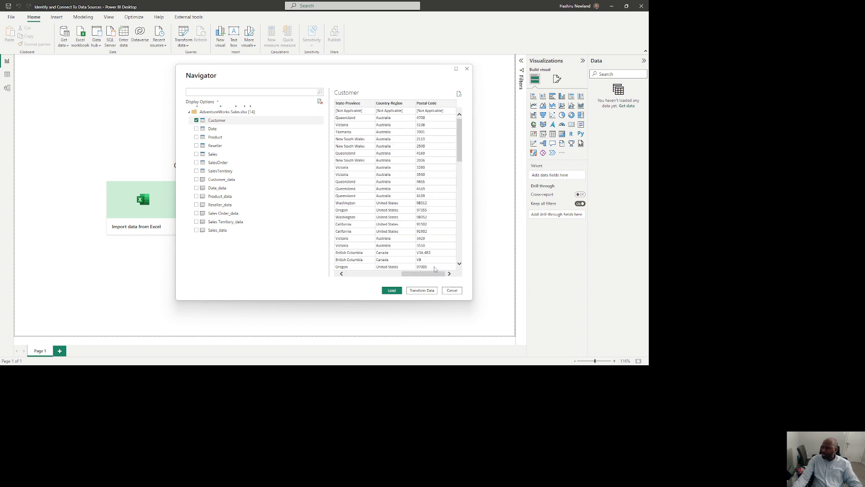
pyautogui.moveTo(418, 277); pyautogui.dragTo(362, 277)
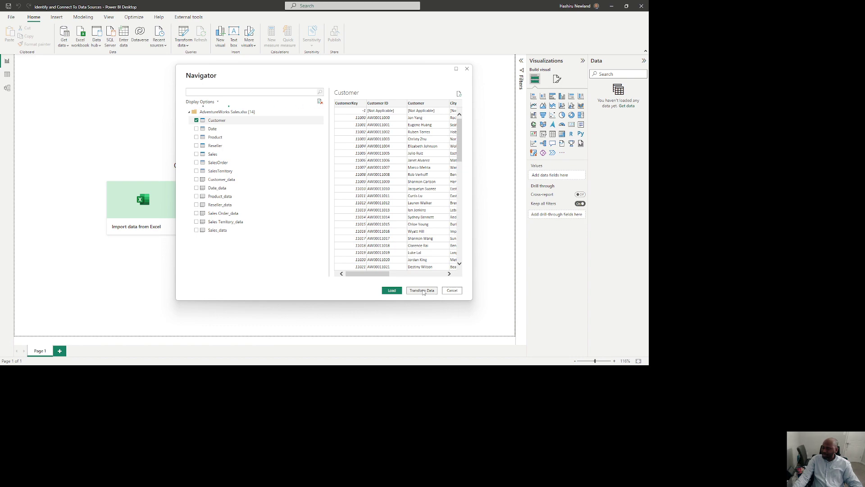
pyautogui.click(423, 291)
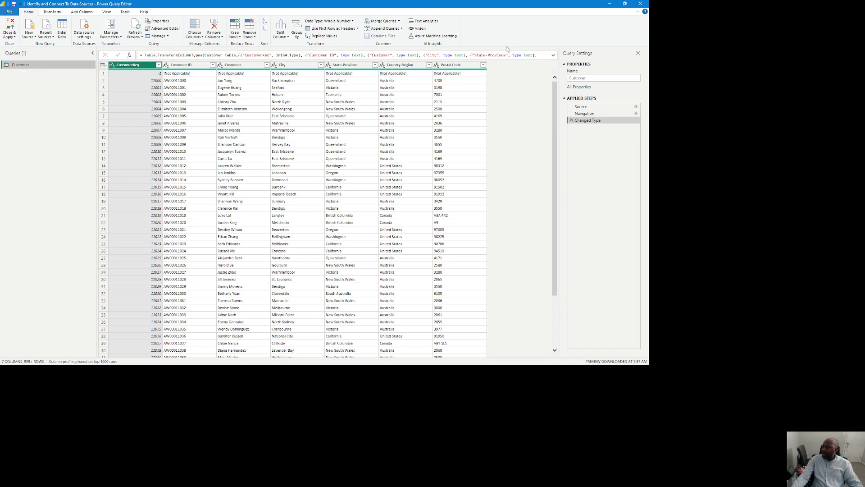
# - Review the Customer query's applied steps one by one: Source, Navigation and Changed Type
pyautogui.click(583, 106)
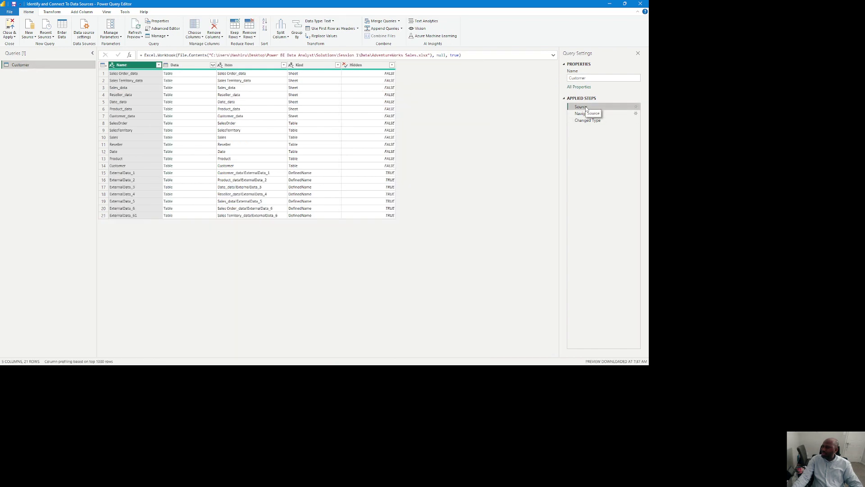
pyautogui.click(587, 115)
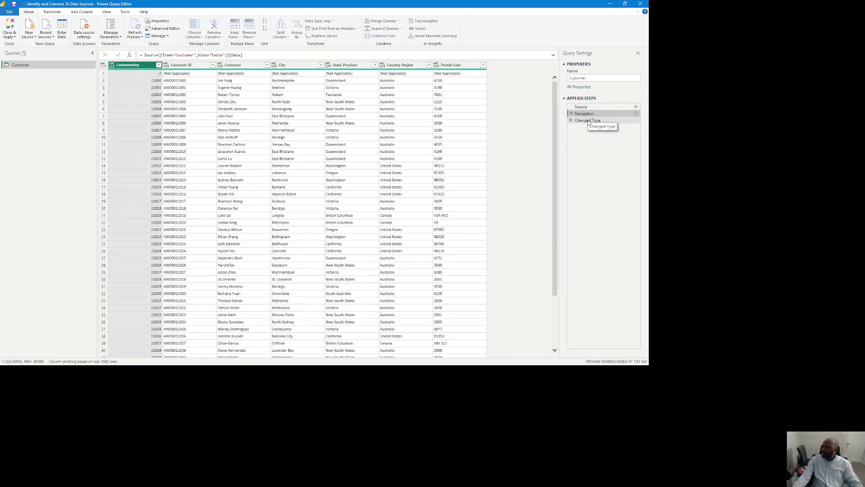
pyautogui.click(589, 121)
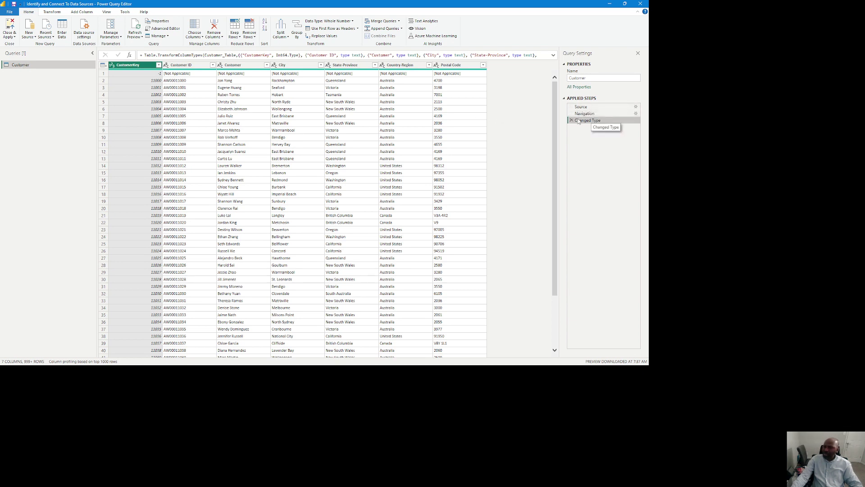
# - Edit the Customer query's Source step, browsing to AdventureWorks Sales.xlsx as the workbook path; repeat the file selection once more
pyautogui.click(636, 107)
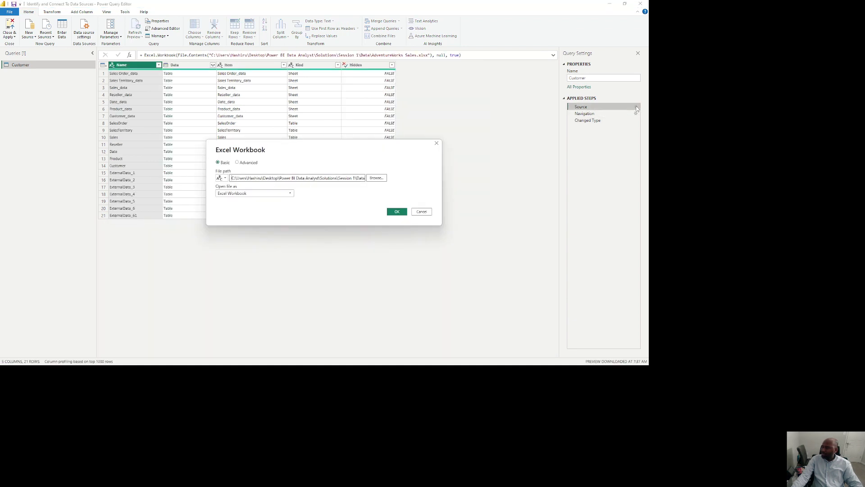
pyautogui.click(376, 178)
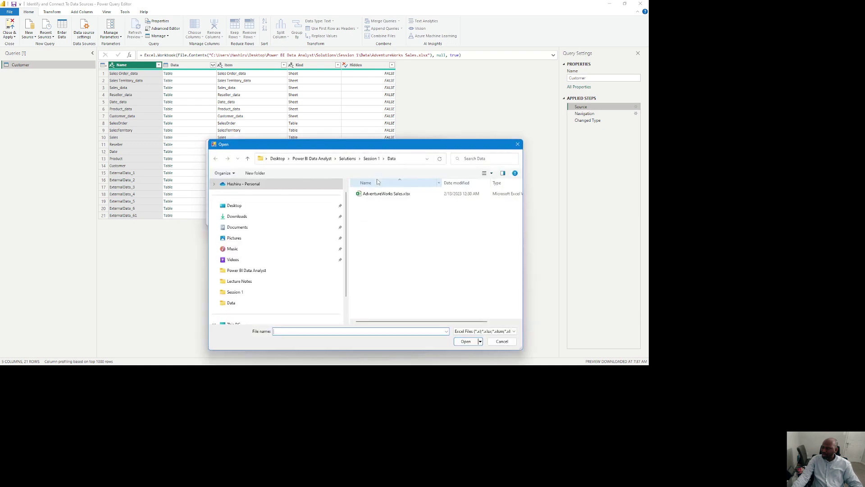
pyautogui.doubleClick(376, 194)
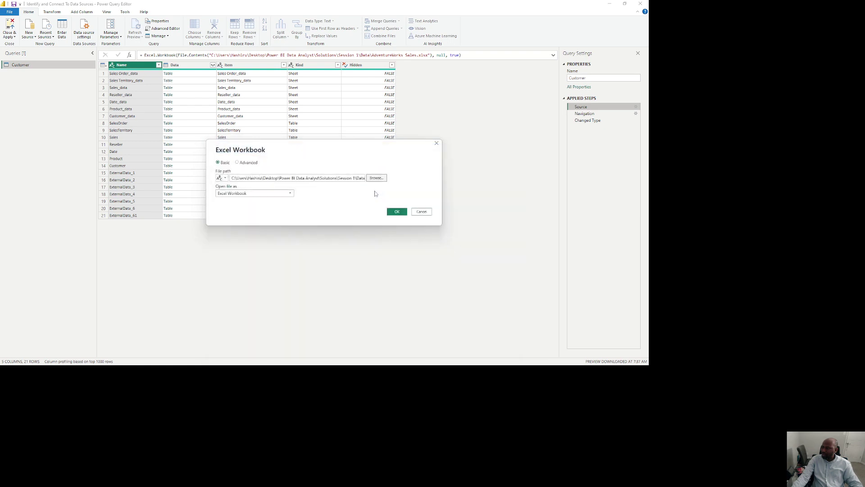
pyautogui.click(397, 212)
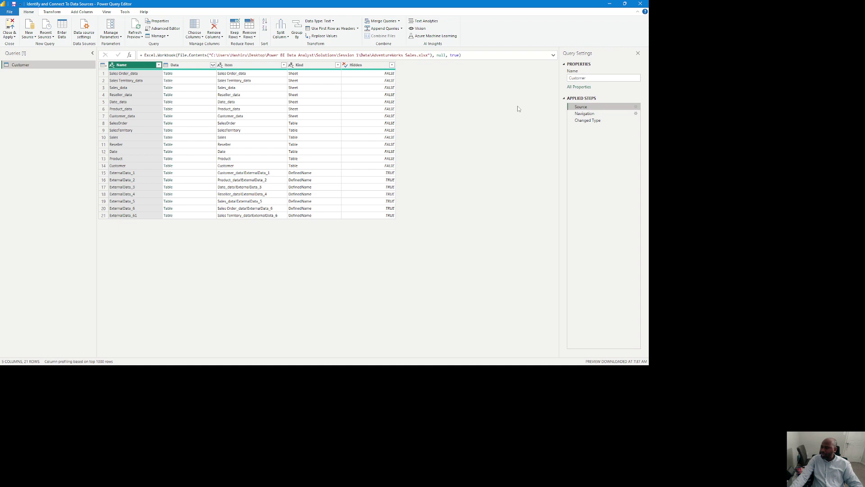
pyautogui.click(635, 107)
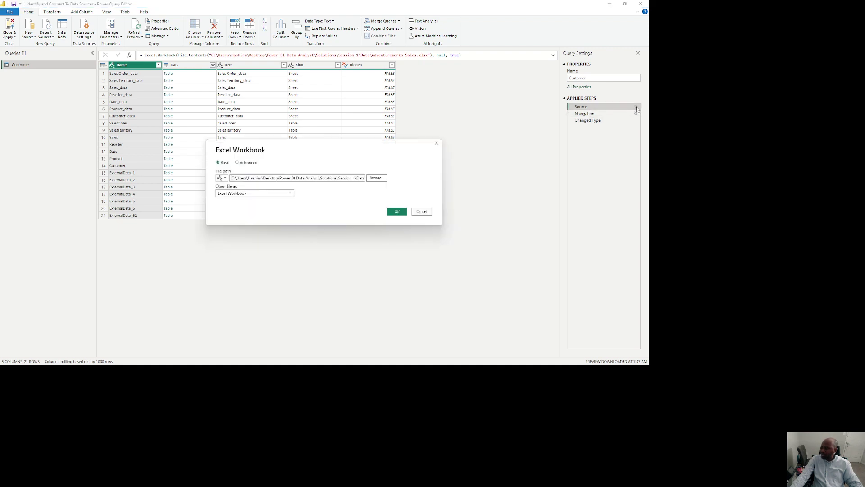
pyautogui.click(376, 178)
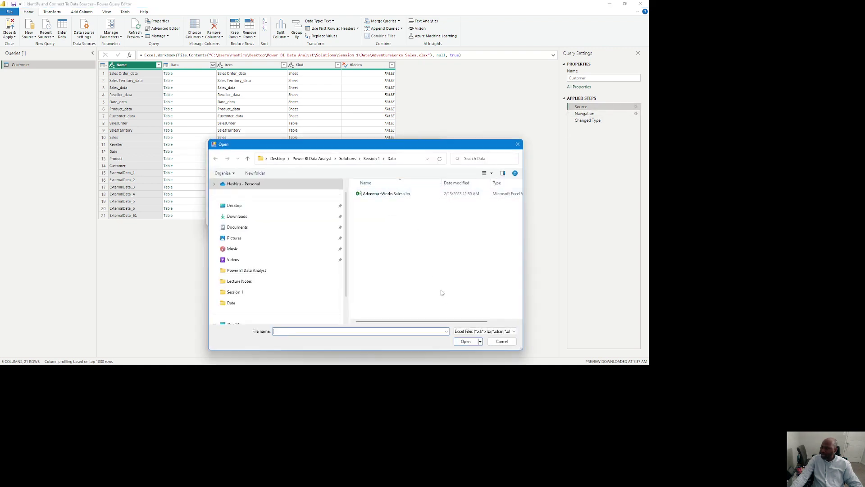
pyautogui.doubleClick(383, 194)
pyautogui.click(397, 210)
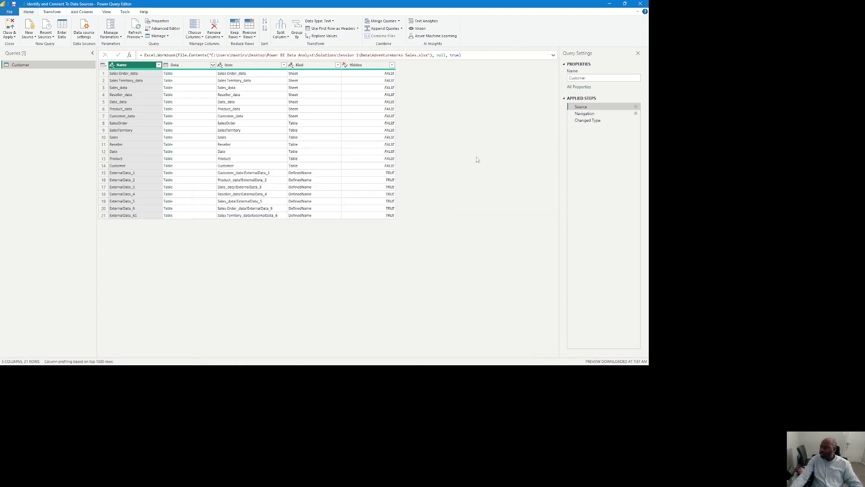
# - Examine the tables and sheets that the Navigation step can point to, and leave its settings without changing anything
pyautogui.click(606, 116)
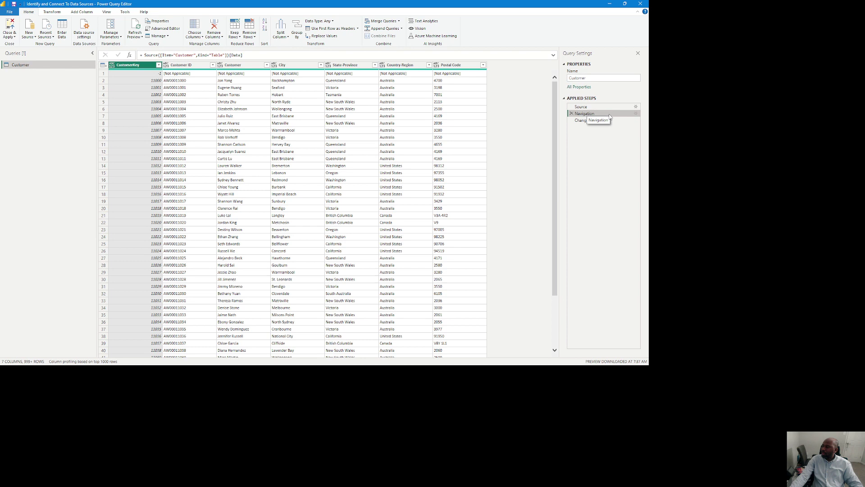
pyautogui.click(636, 114)
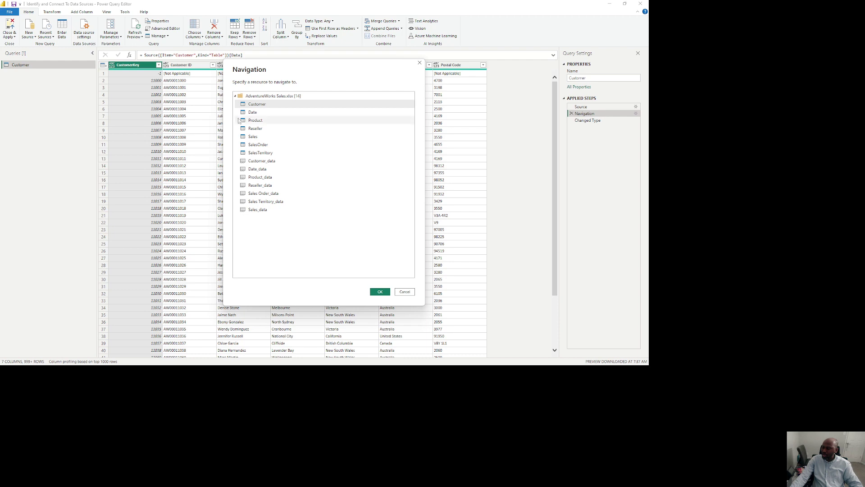
pyautogui.click(404, 292)
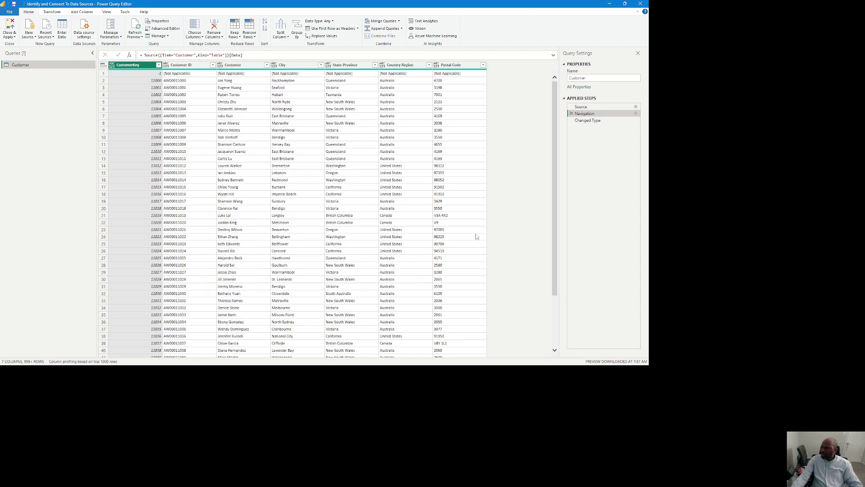
# - Compare the column data types of the Customer query between the Changed Type and Navigation steps
pyautogui.click(588, 121)
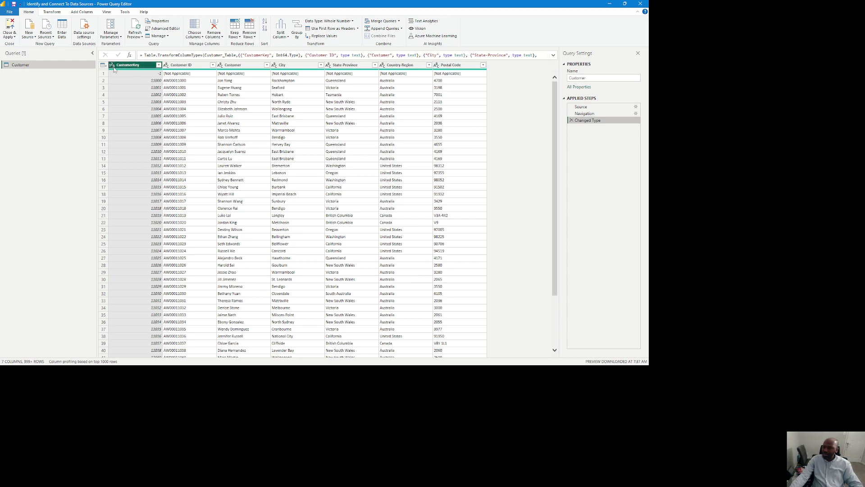
pyautogui.click(588, 115)
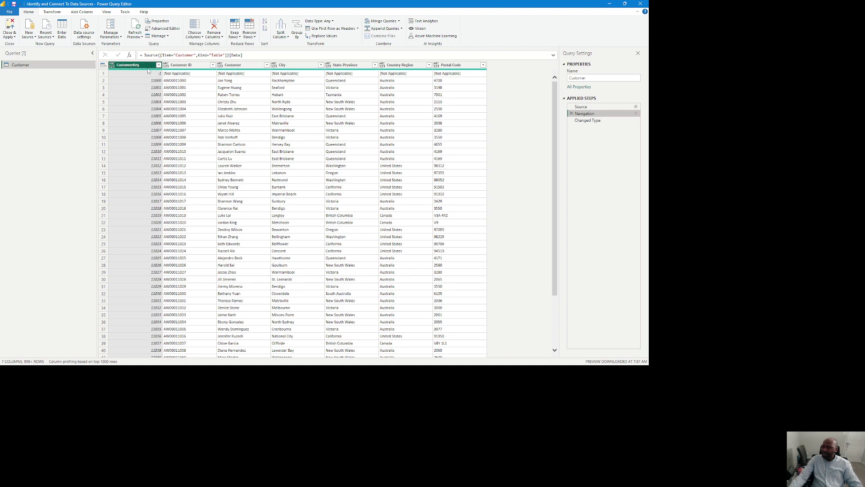
pyautogui.click(588, 120)
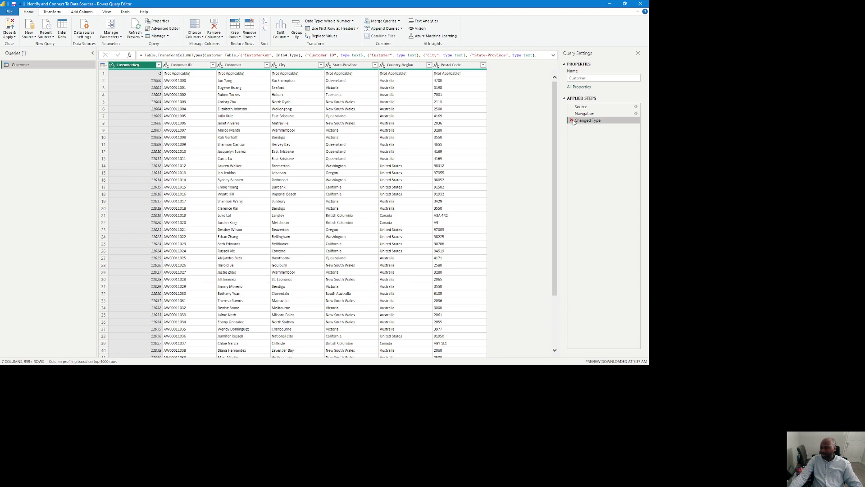
# - View the data types available for the CustomerKey column and close the list without choosing one
pyautogui.click(112, 65)
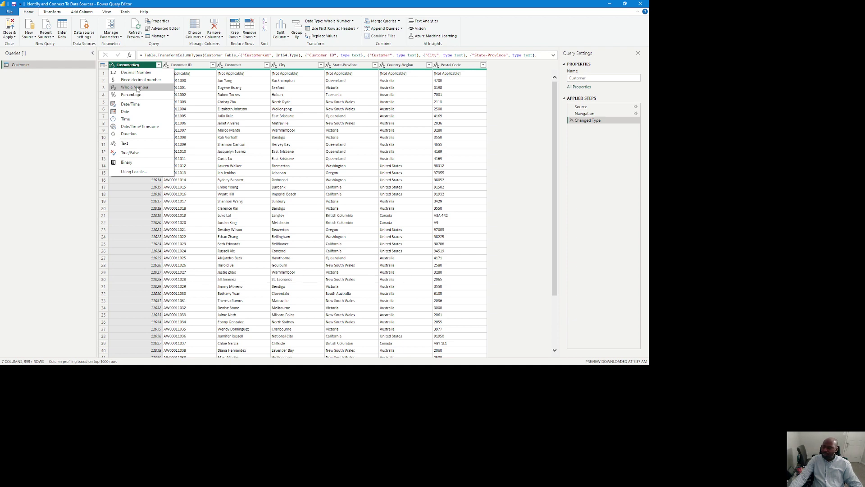
pyautogui.click(49, 93)
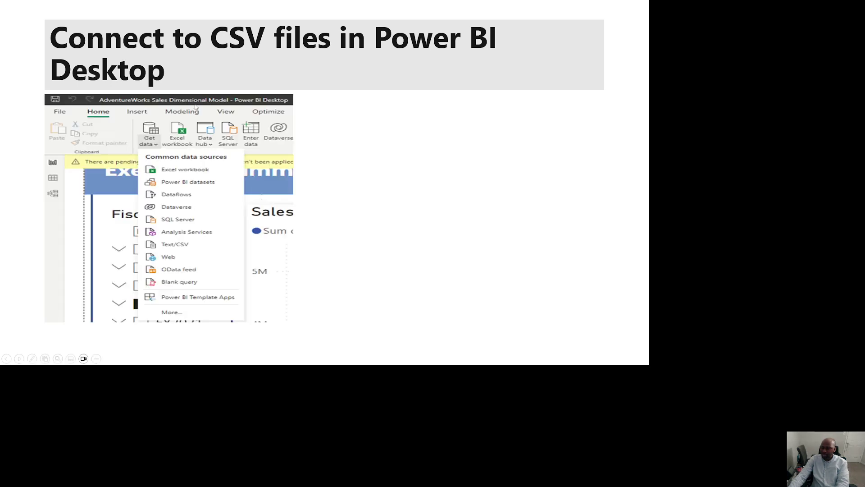
pyautogui.click(195, 108)
pyautogui.press('Right')
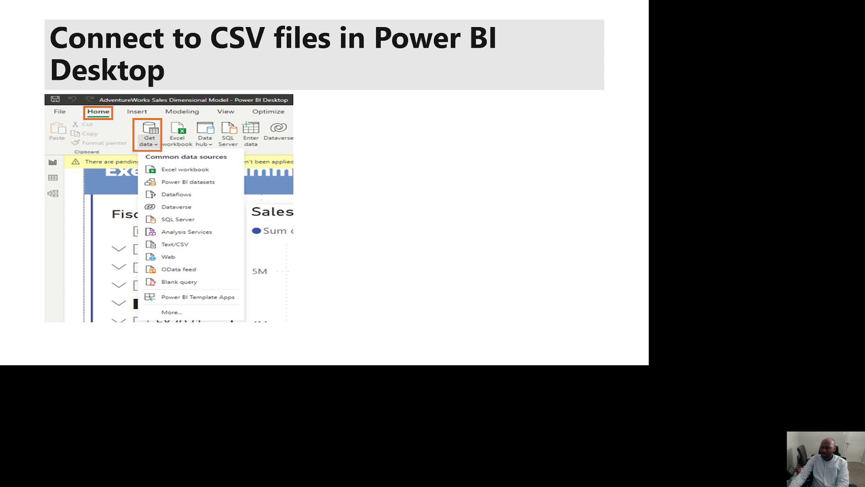
pyautogui.press('Right')
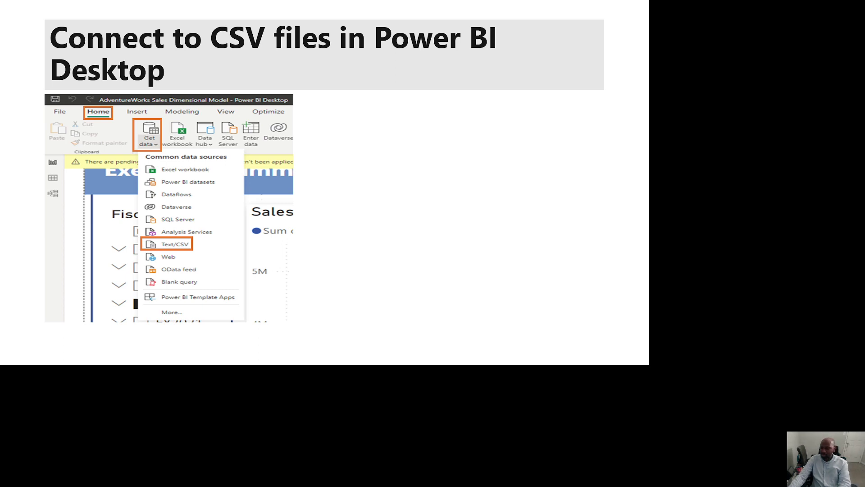
pyautogui.press('Right')
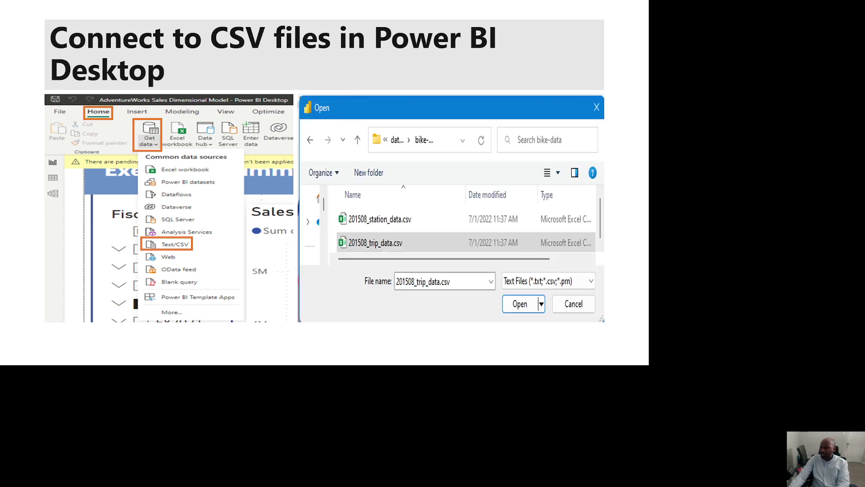
pyautogui.press('Right')
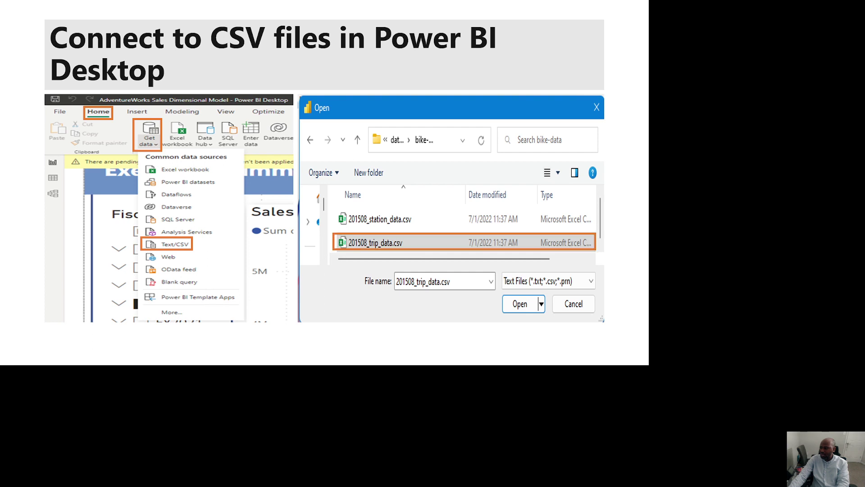
pyautogui.press('Right')
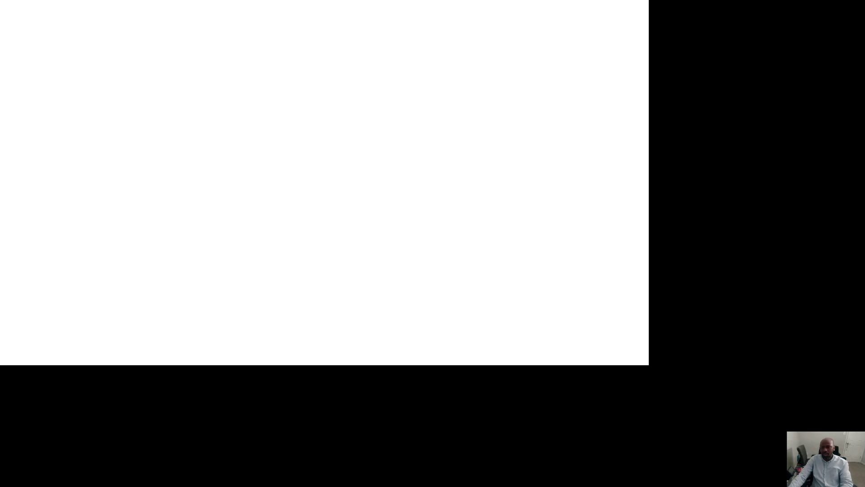
pyautogui.press('Right')
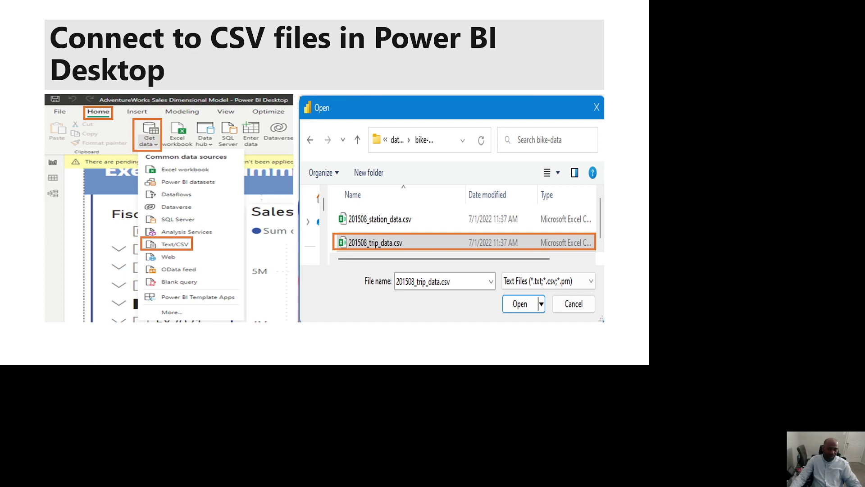
# - Switch to Power Query Editor and add a new Text/CSV source from the file Customer.csv
pyautogui.hotkey('alt', 'Tab')
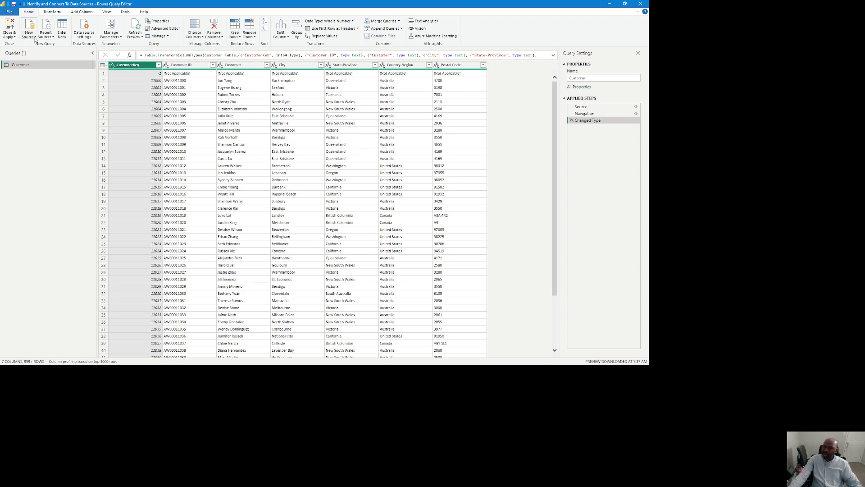
pyautogui.click(34, 38)
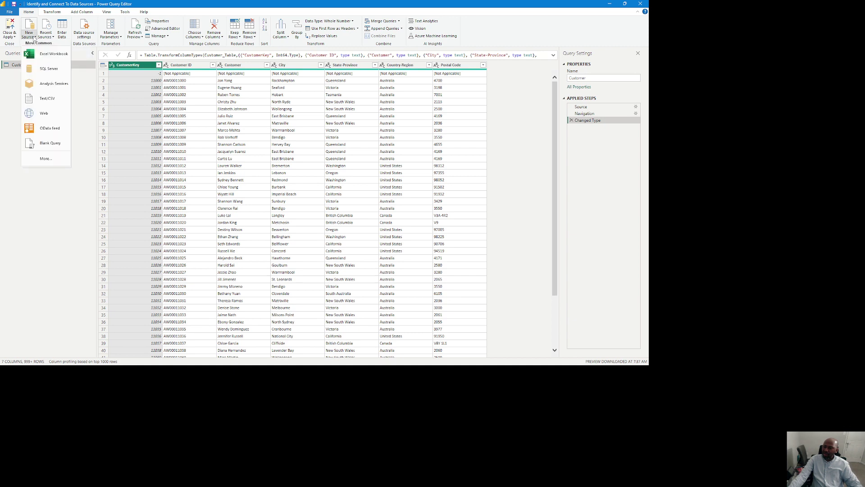
pyautogui.click(47, 100)
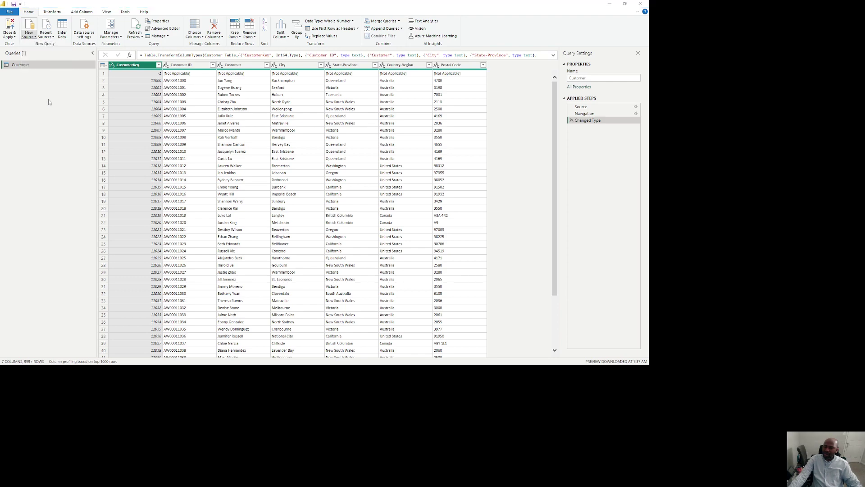
pyautogui.doubleClick(170, 54)
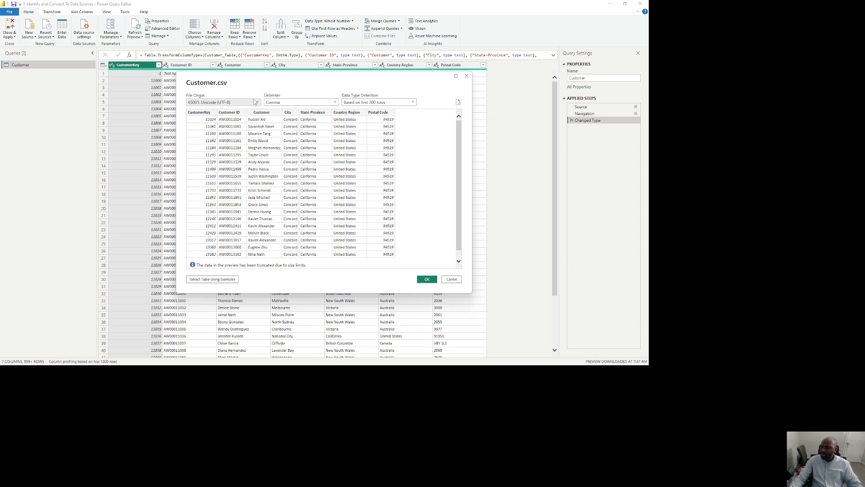
# - Review the file origin, delimiter and data type detection options for Customer.csv, and import it as a new query with the default settings
pyautogui.click(255, 103)
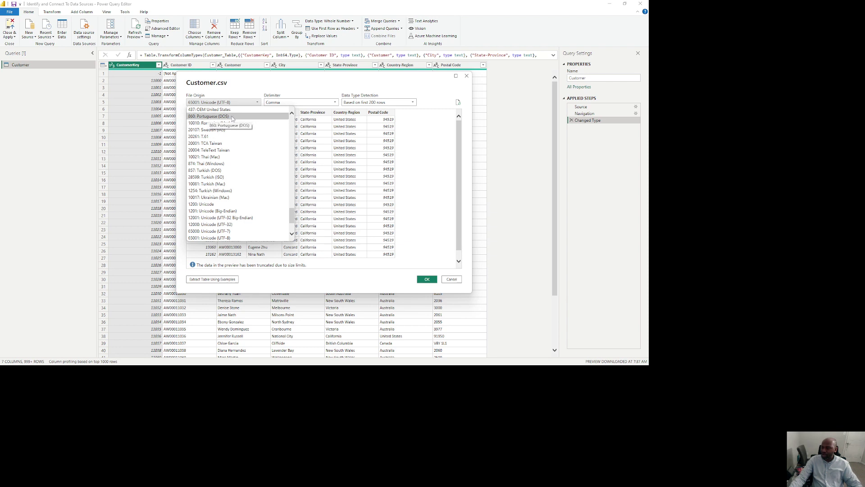
pyautogui.click(335, 103)
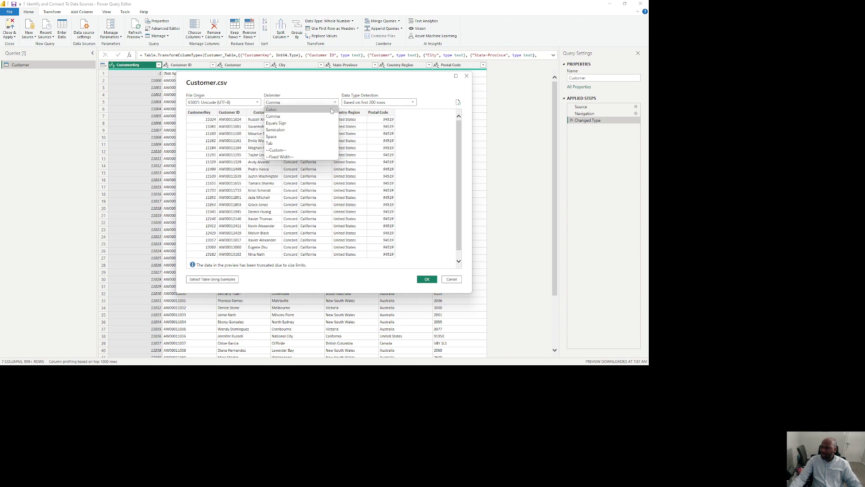
pyautogui.click(411, 103)
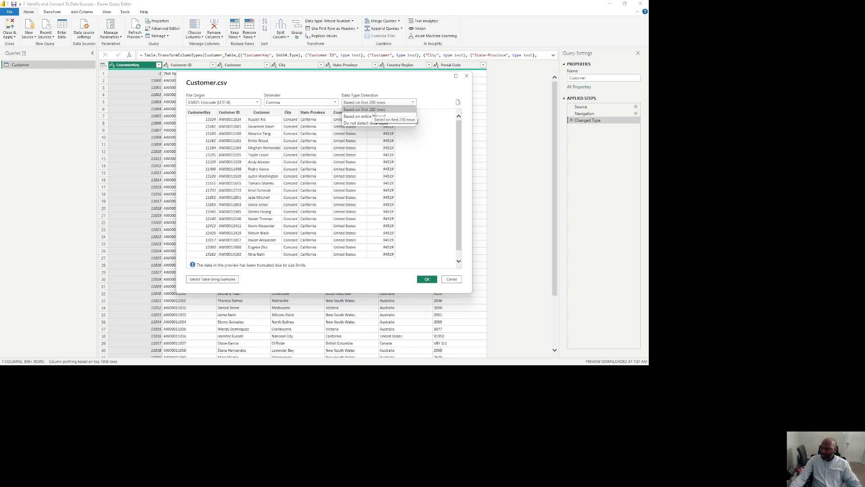
pyautogui.click(411, 175)
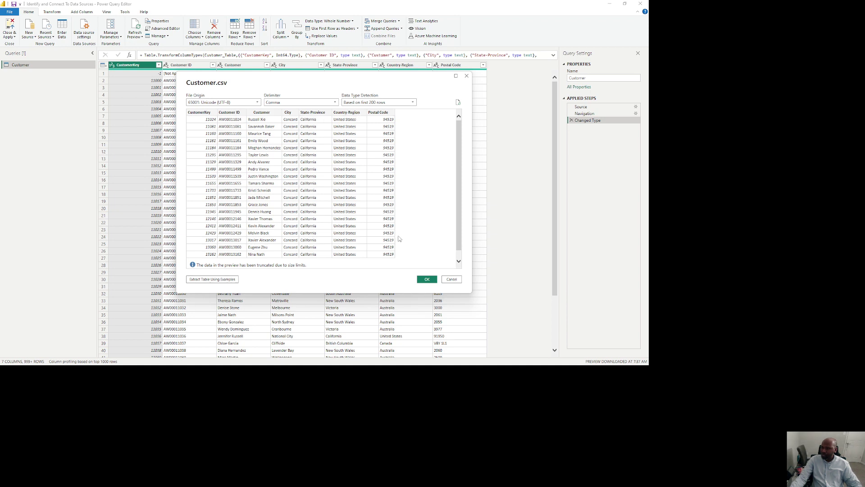
pyautogui.click(426, 281)
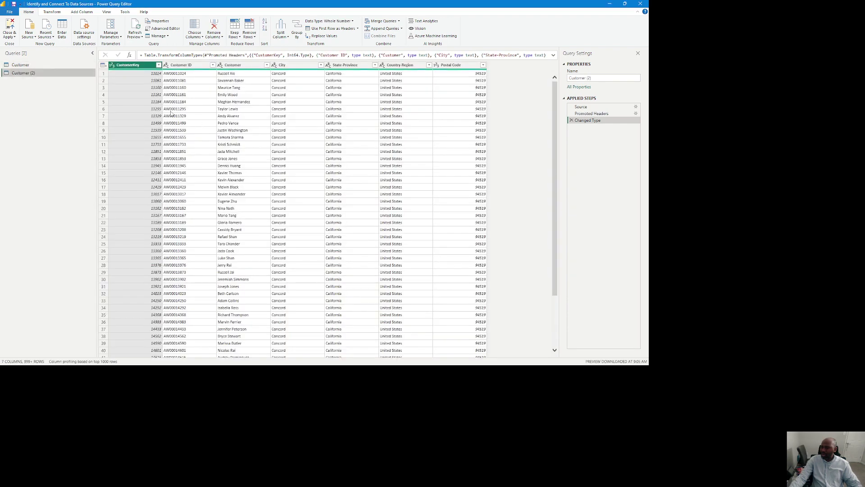